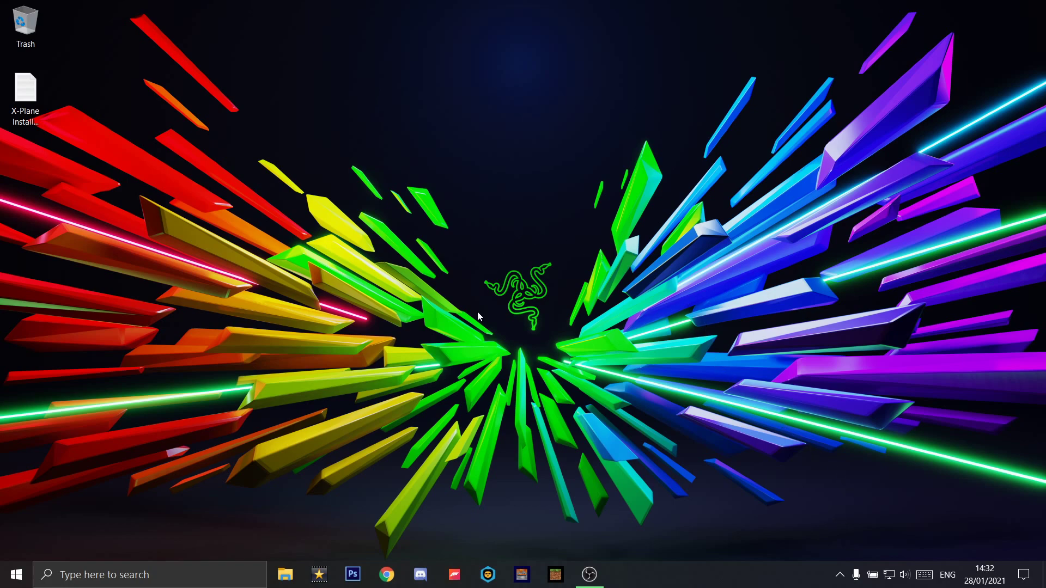
- Open the %appdata% location, go up to the AppData folder and browse into Local\Packages
left_click(164, 578)
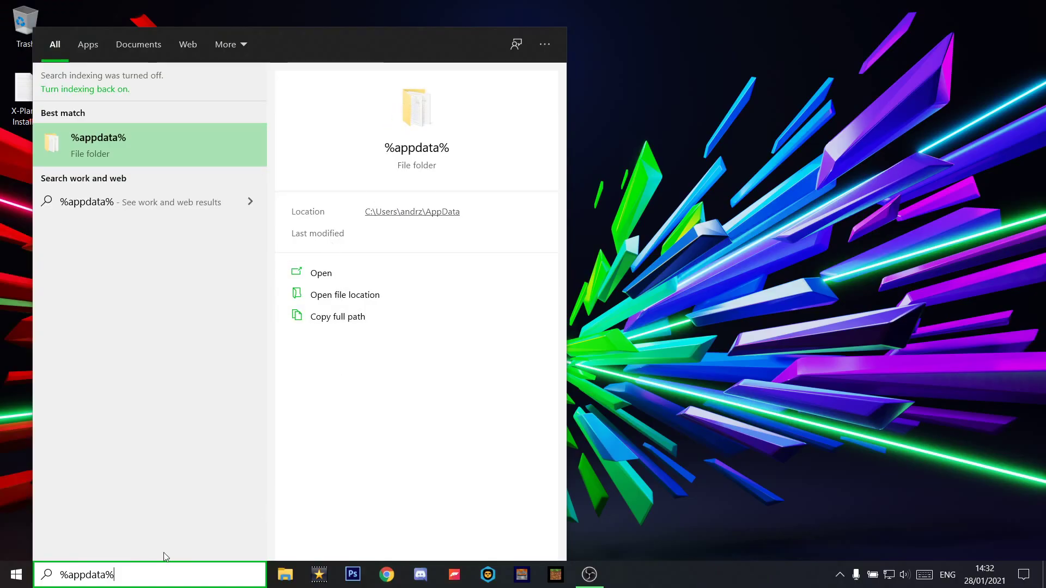
key("Return")
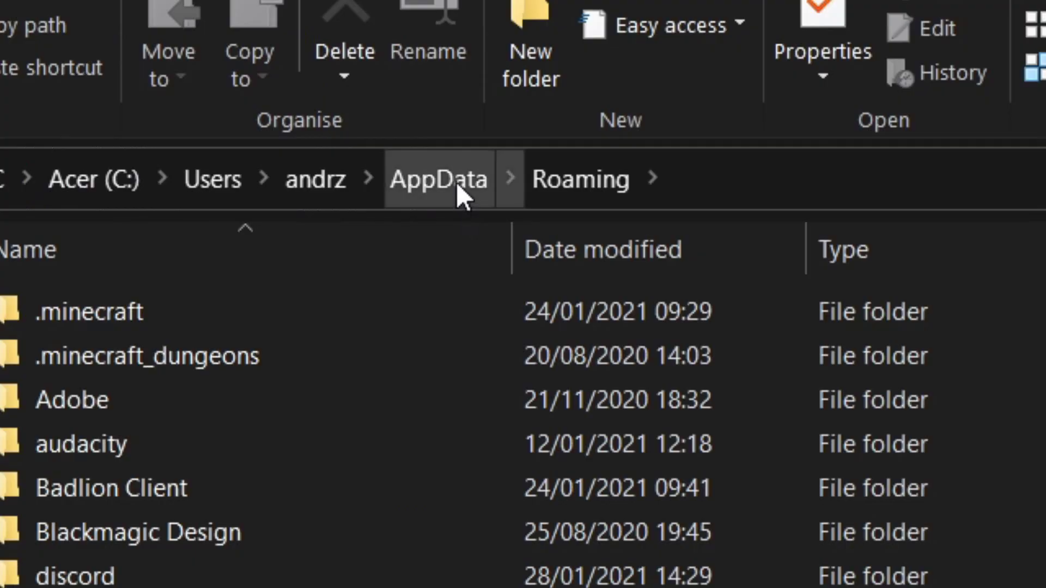
left_click(457, 182)
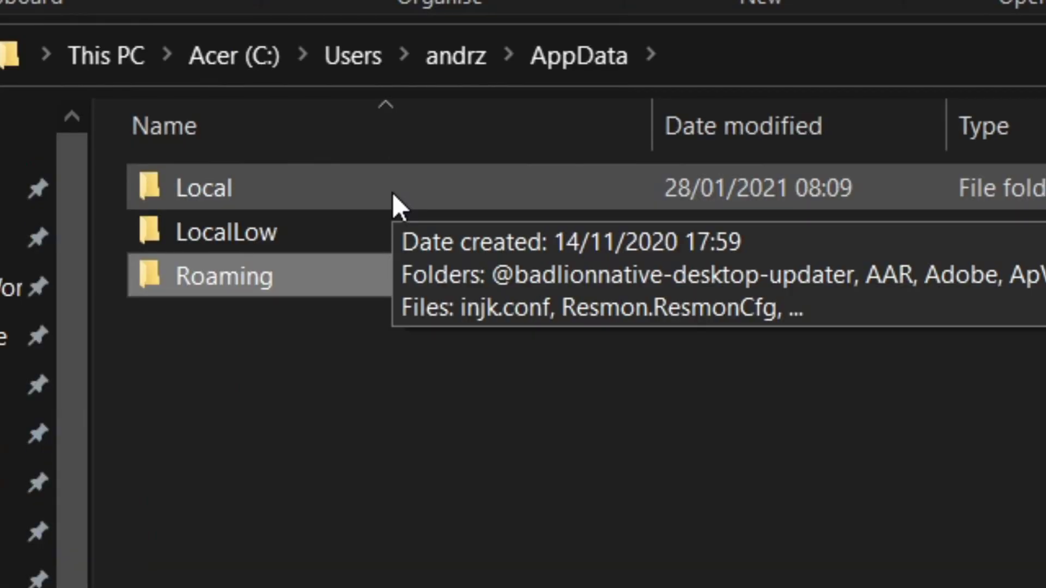
double_click(207, 152)
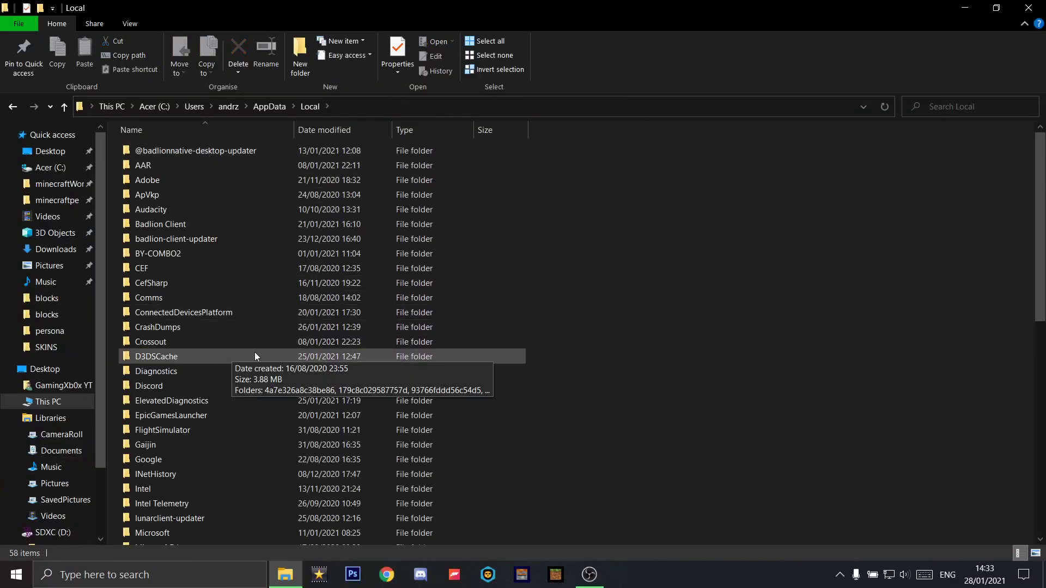
scroll(254, 352, "down", 5)
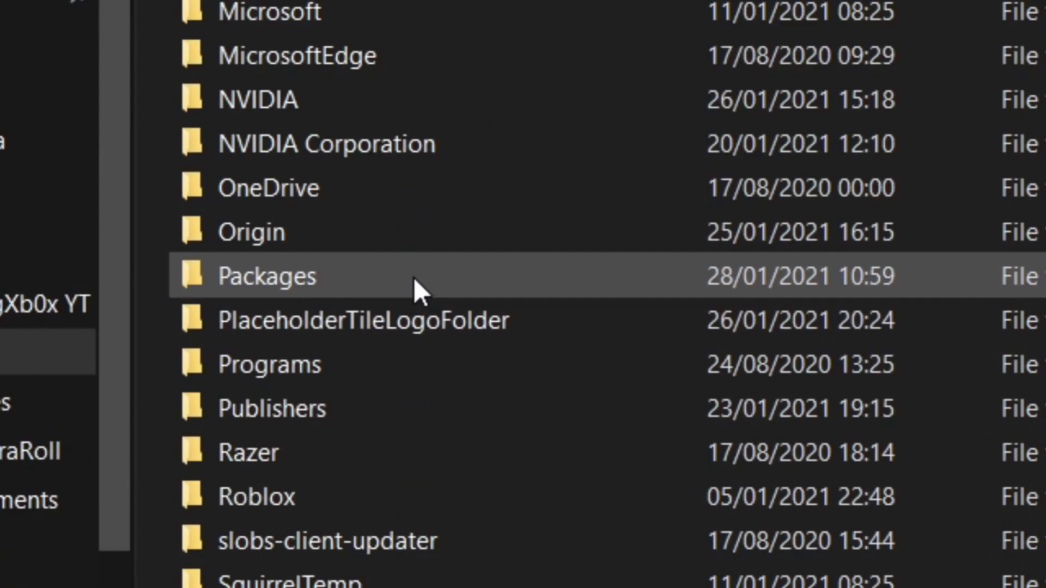
double_click(221, 377)
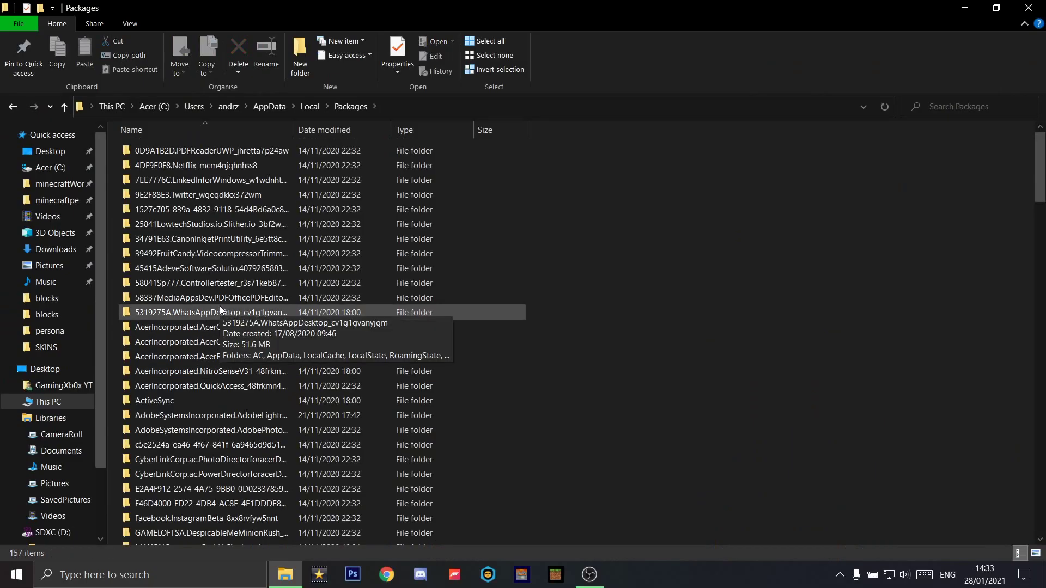
- Find and open the Microsoft.MinecraftUWP_8wekyb3d8bbwe folder inside Packages
scroll(221, 305, "down", 12)
scroll(225, 311, "down", 6)
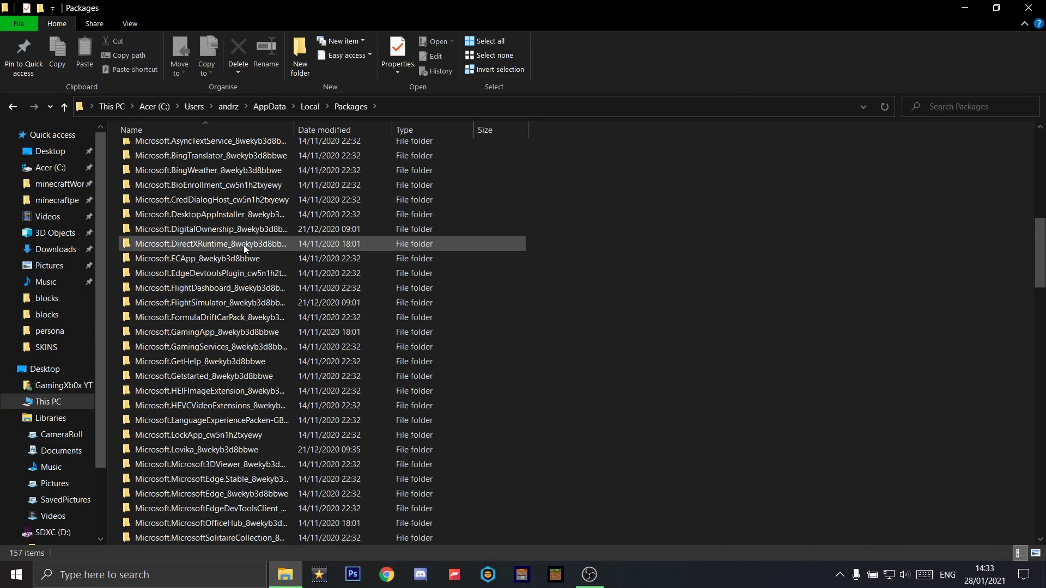
mouse_move(177, 313)
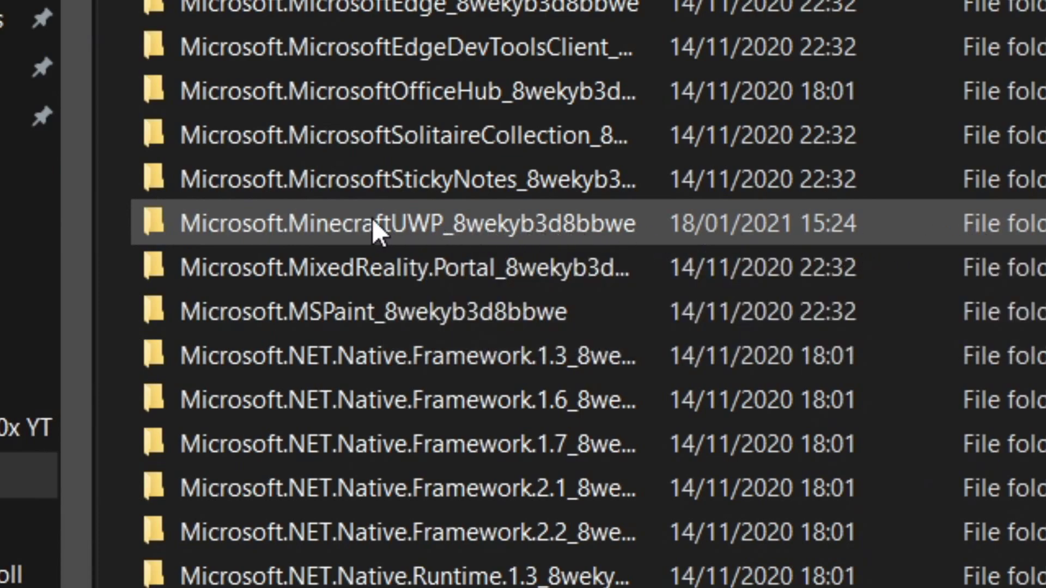
mouse_move(178, 220)
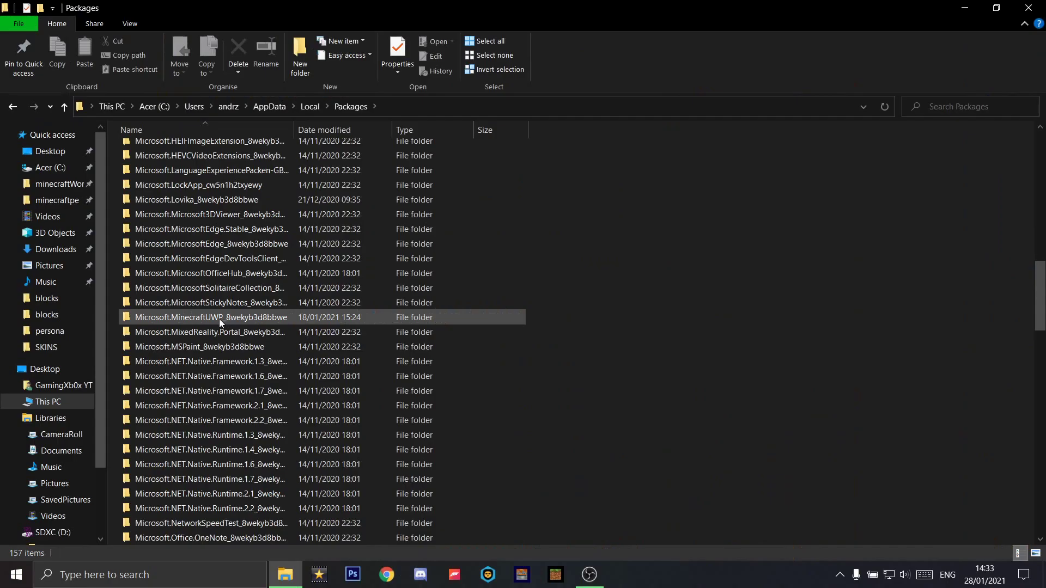
mouse_move(207, 234)
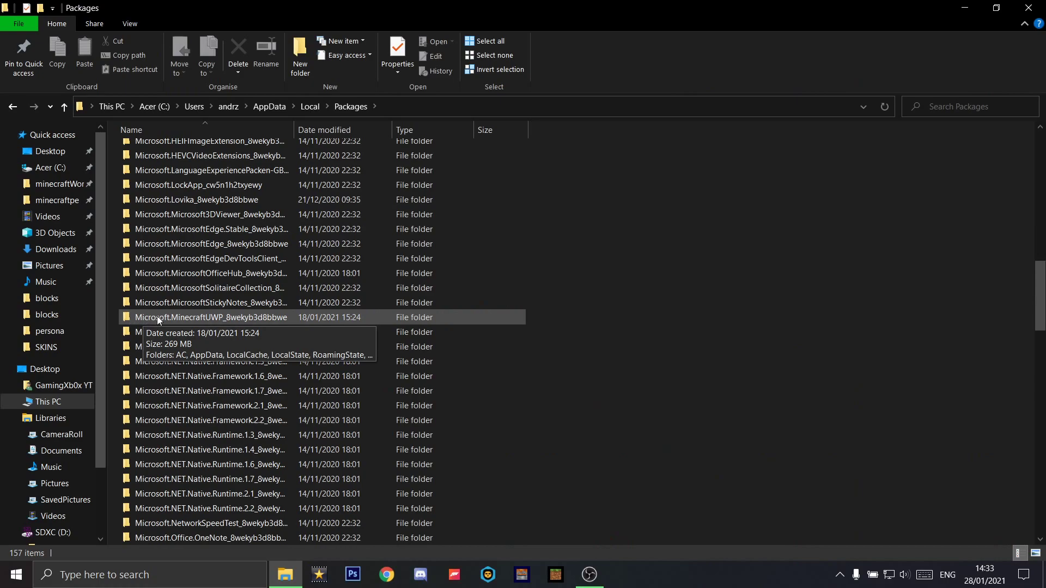
left_click(157, 317)
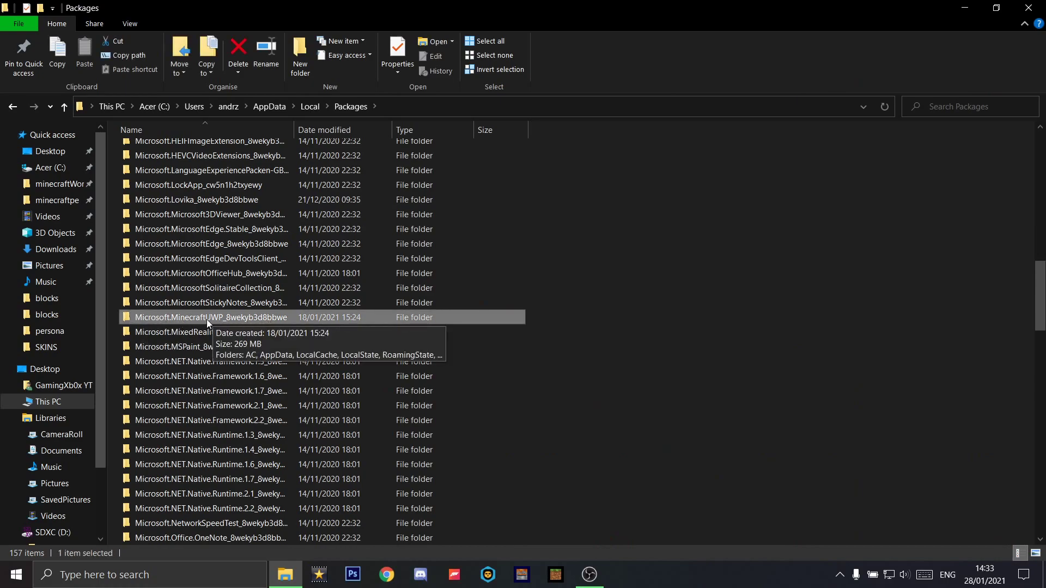
double_click(207, 318)
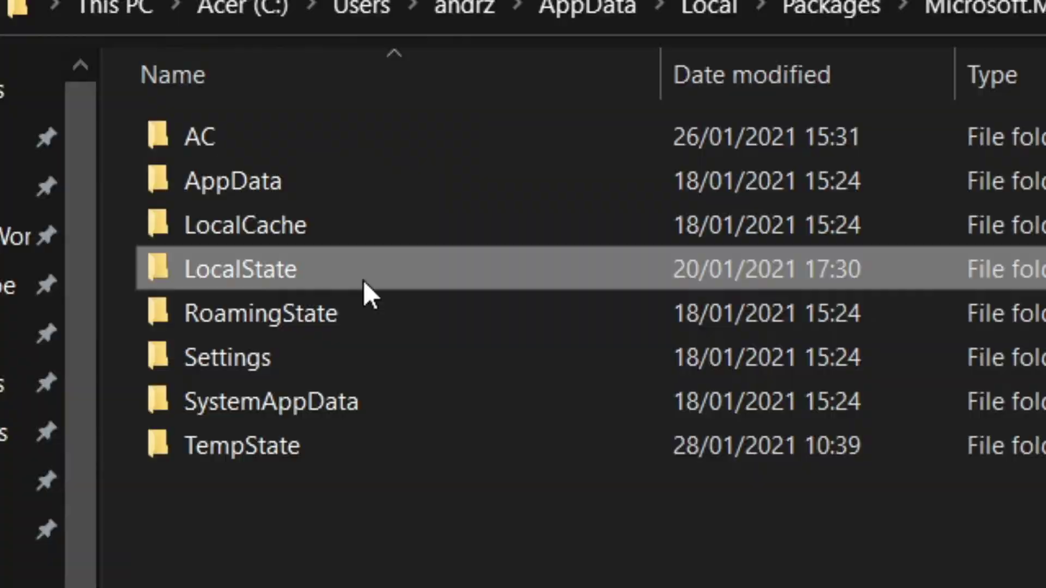
- Browse from the Minecraft package folder through LocalState, games and com.mojang into the minecraftpe folder
double_click(194, 199)
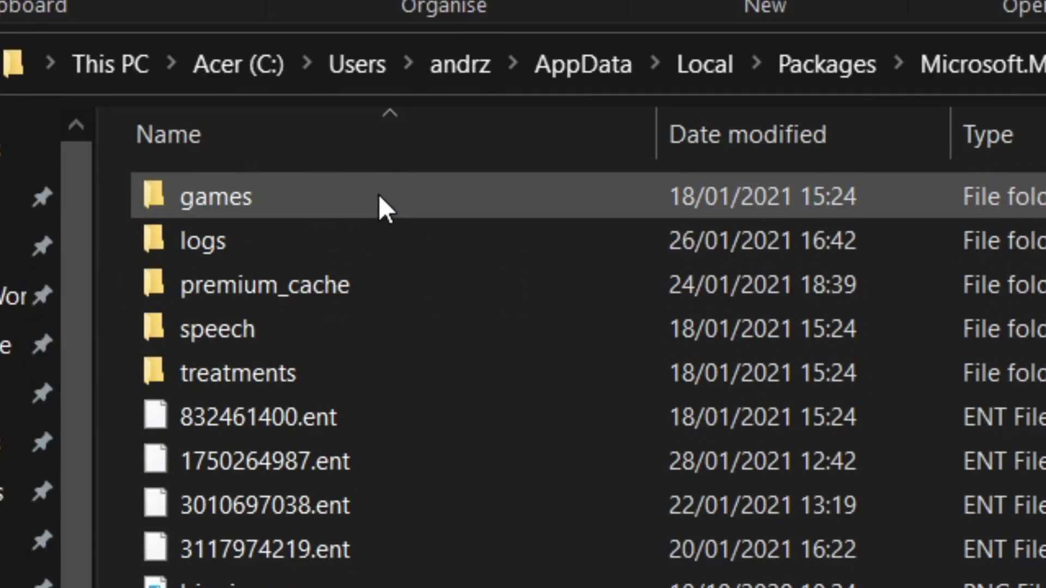
double_click(202, 153)
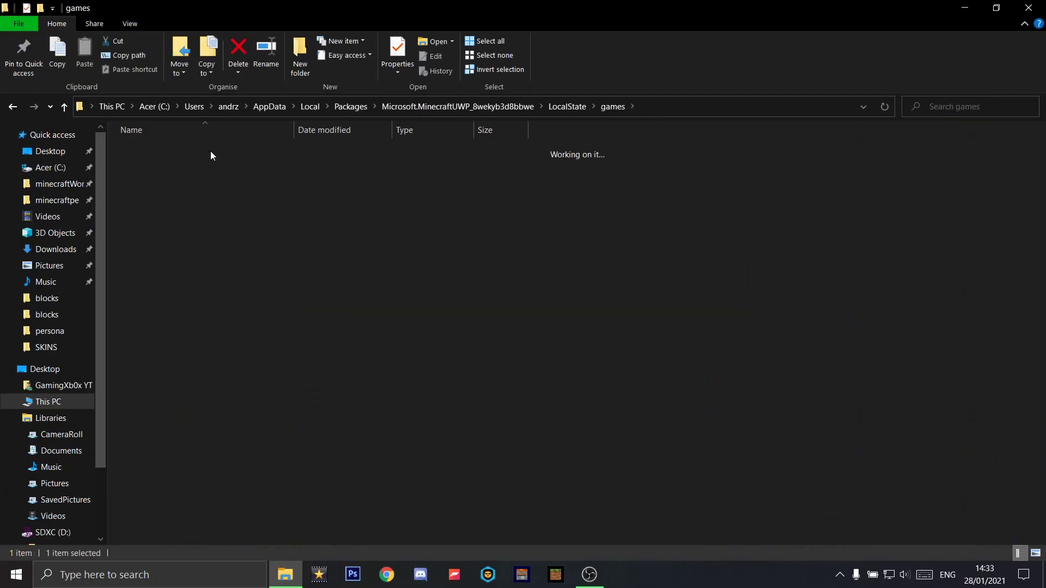
double_click(212, 155)
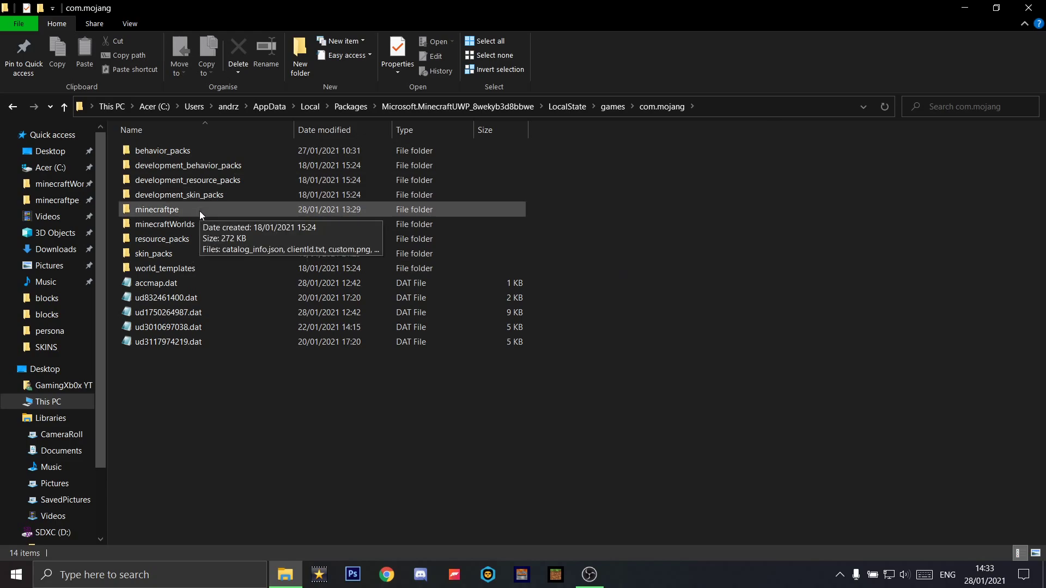
mouse_move(211, 224)
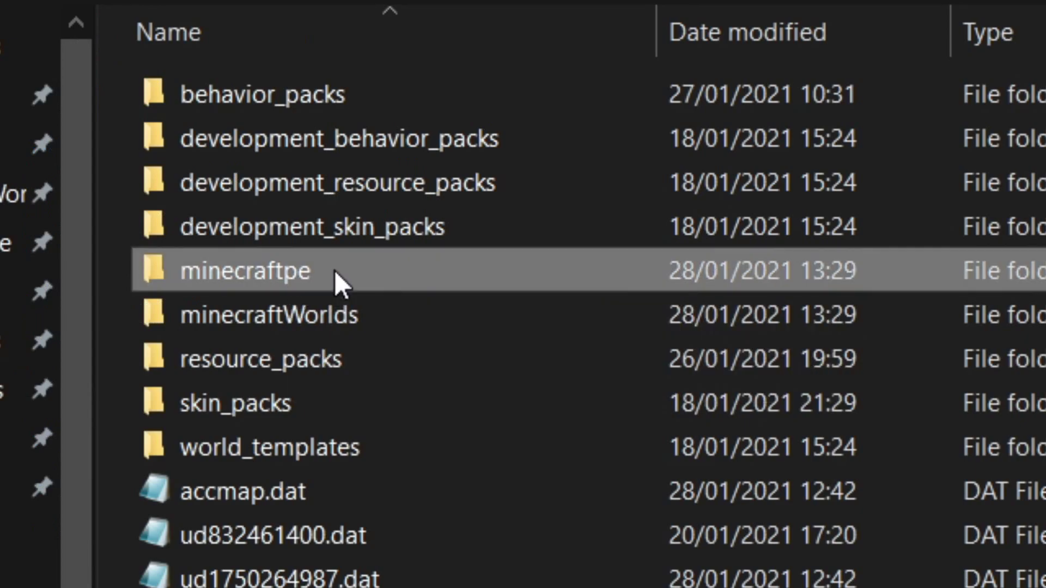
double_click(392, 276)
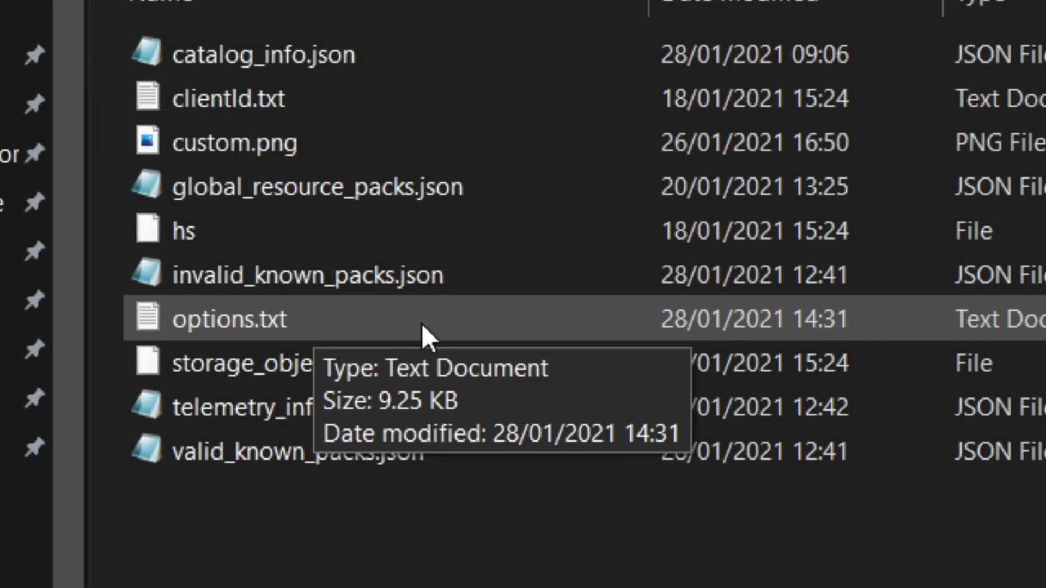
- Set gfx_vsync to 0 in options.txt, save the file, and close it along with the folder window
double_click(428, 324)
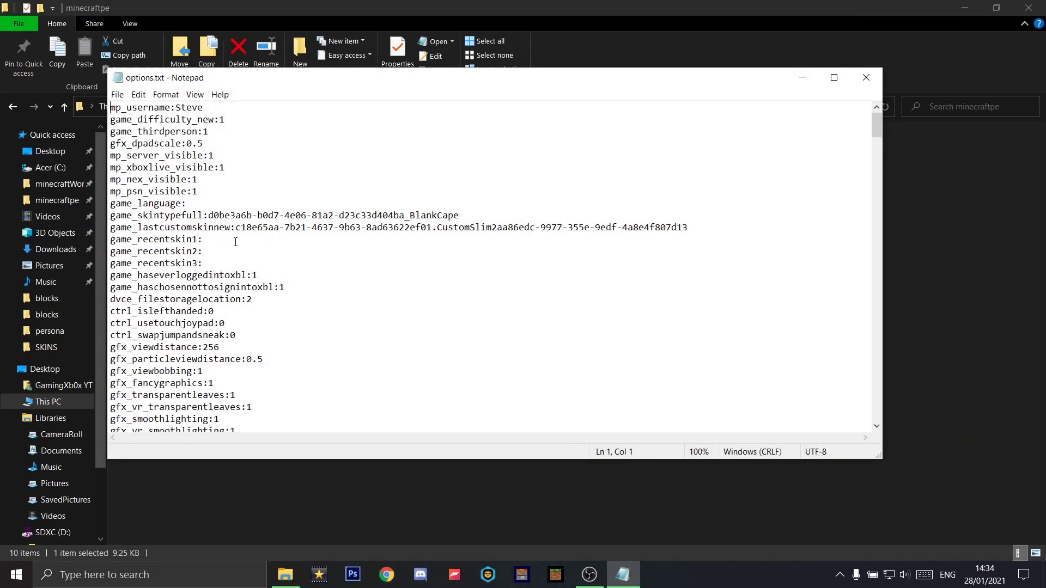
scroll(235, 250, "down", 6)
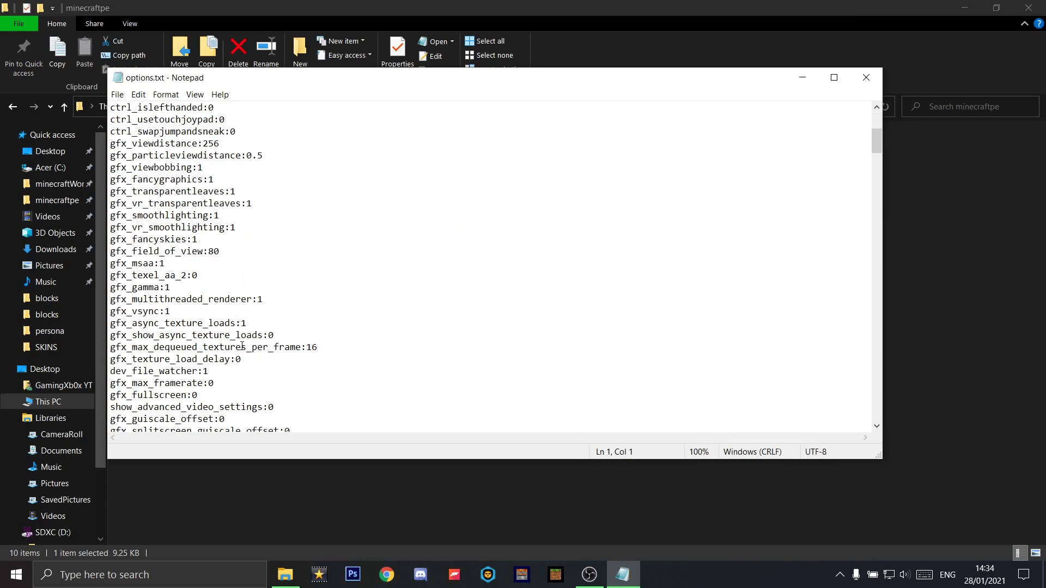
left_click_drag(111, 311, 171, 313)
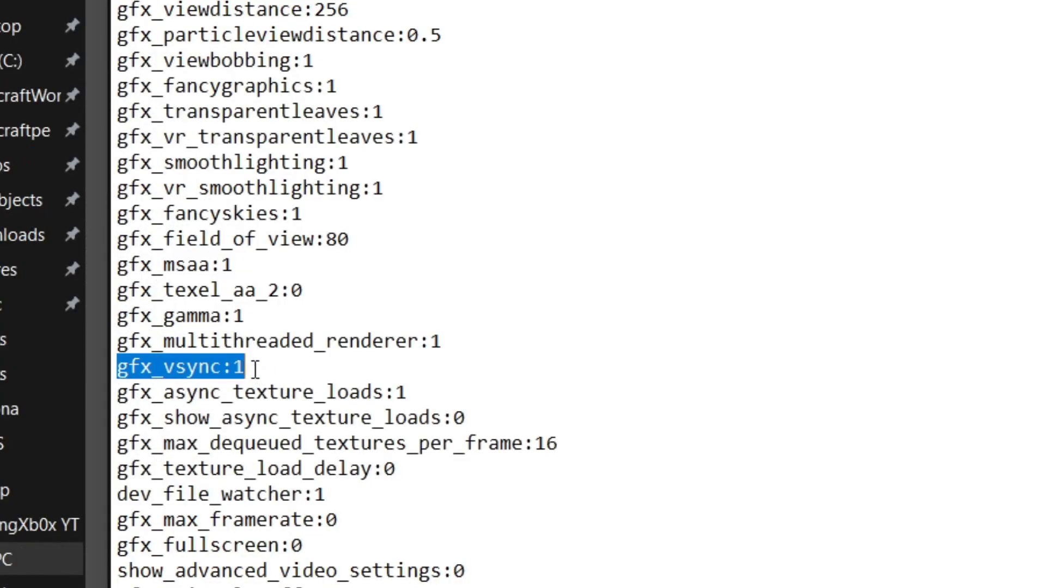
left_click(251, 369)
left_click_drag(251, 368, 233, 368)
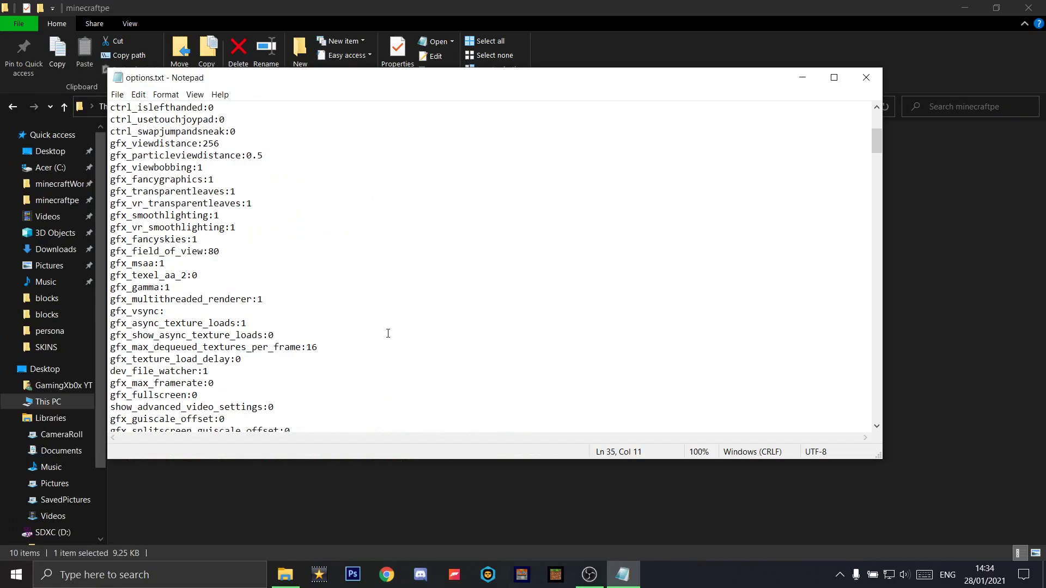
type("0")
key("ctrl+s")
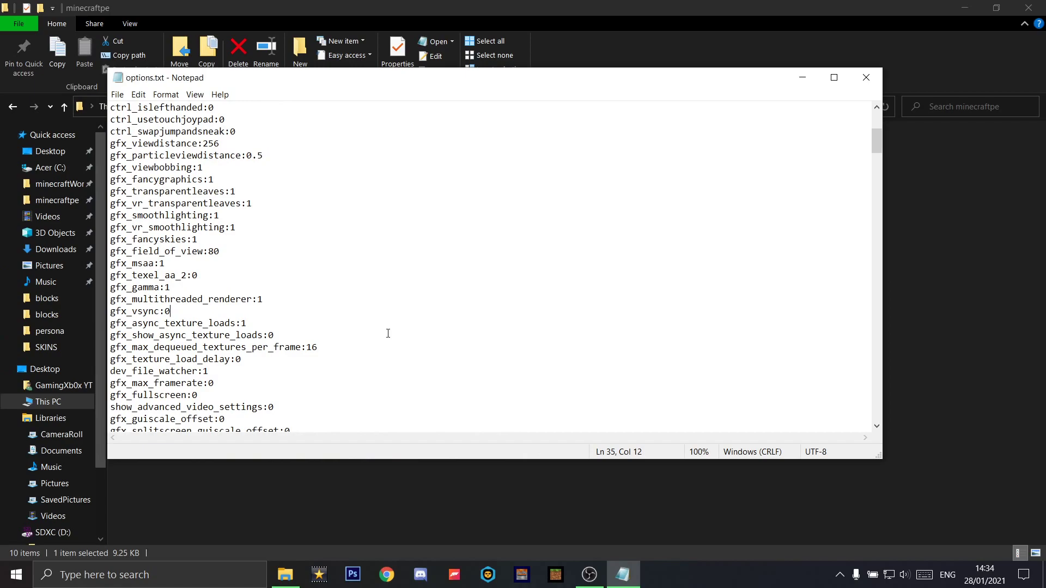
left_click(867, 80)
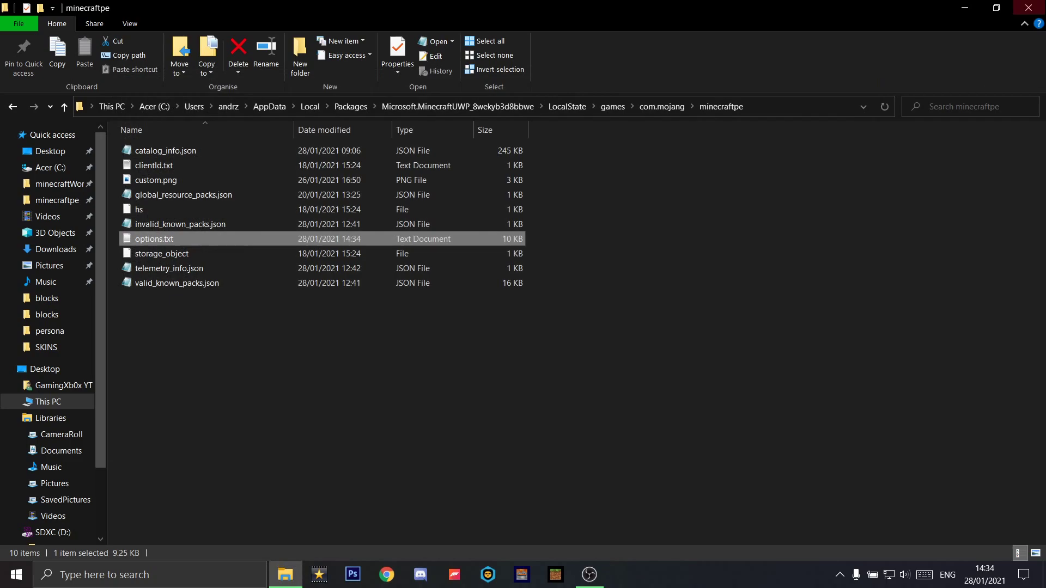
left_click(1029, 7)
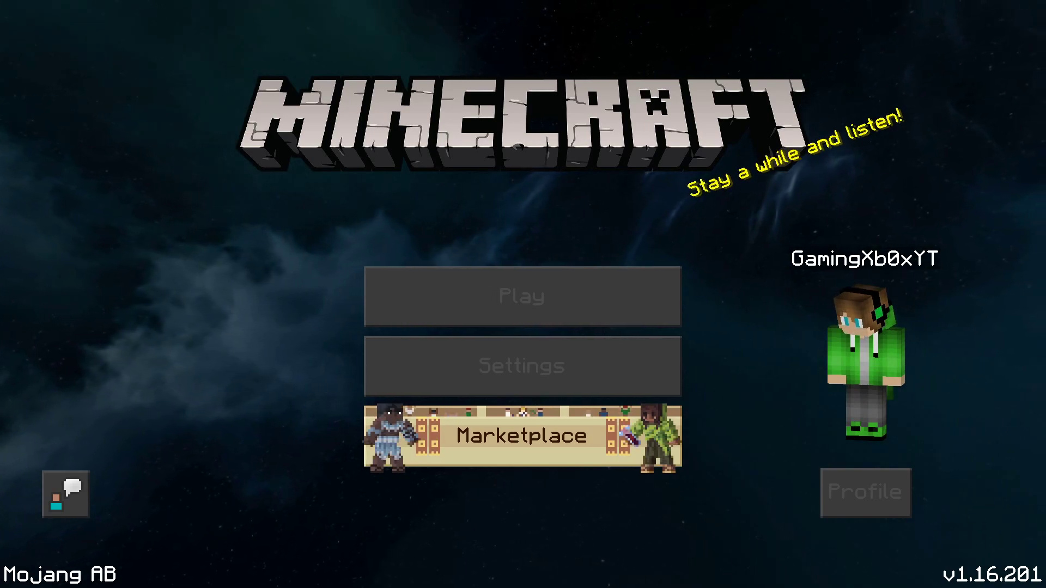
- In Minecraft, go to the featured servers list and join the Hive server
key("Down")
key("Return")
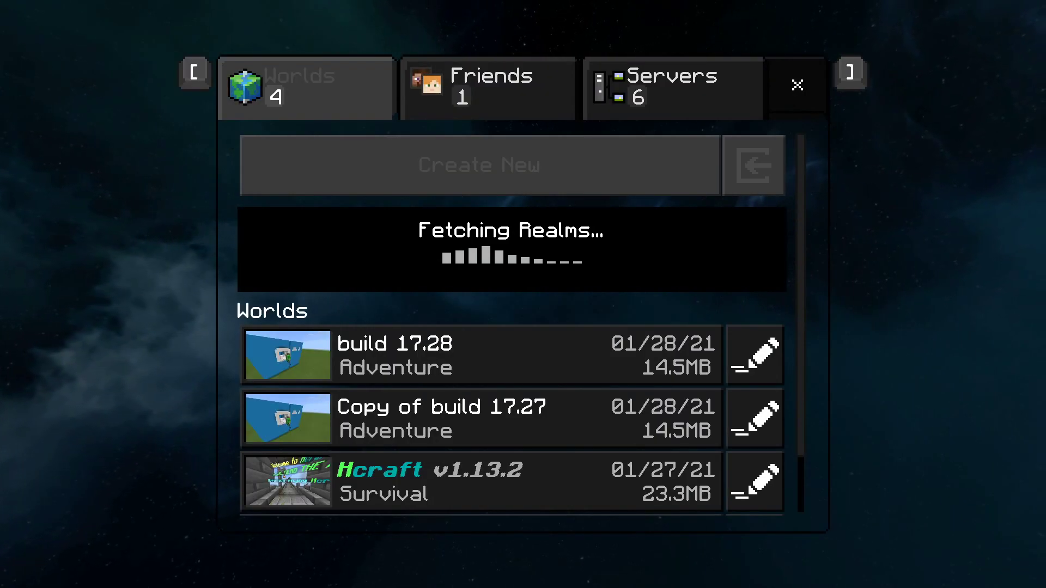
key("bracketright")
key("Down")
key("Down")
key("Down")
key("Down")
key("Down")
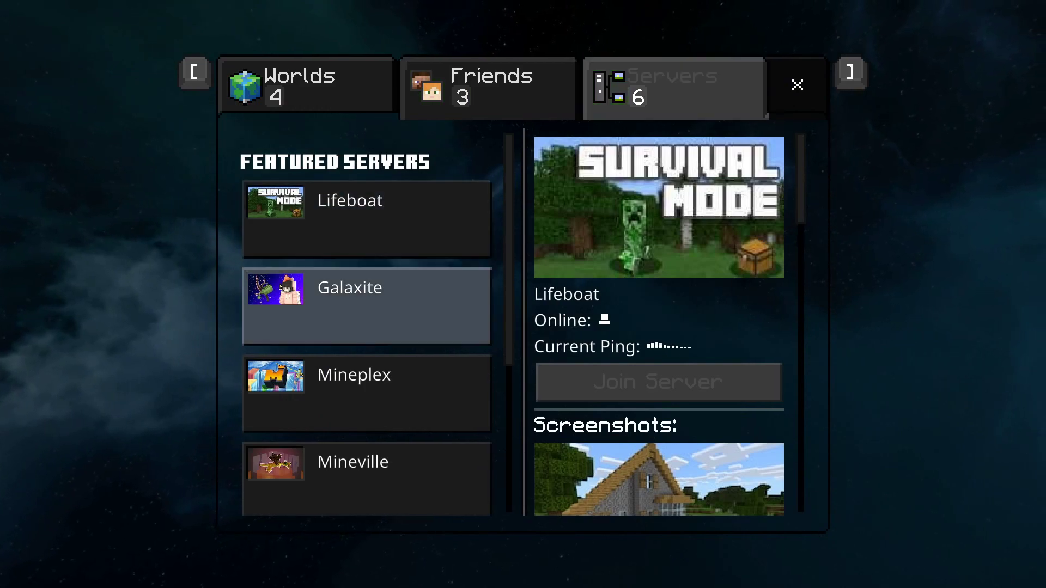
key("Return")
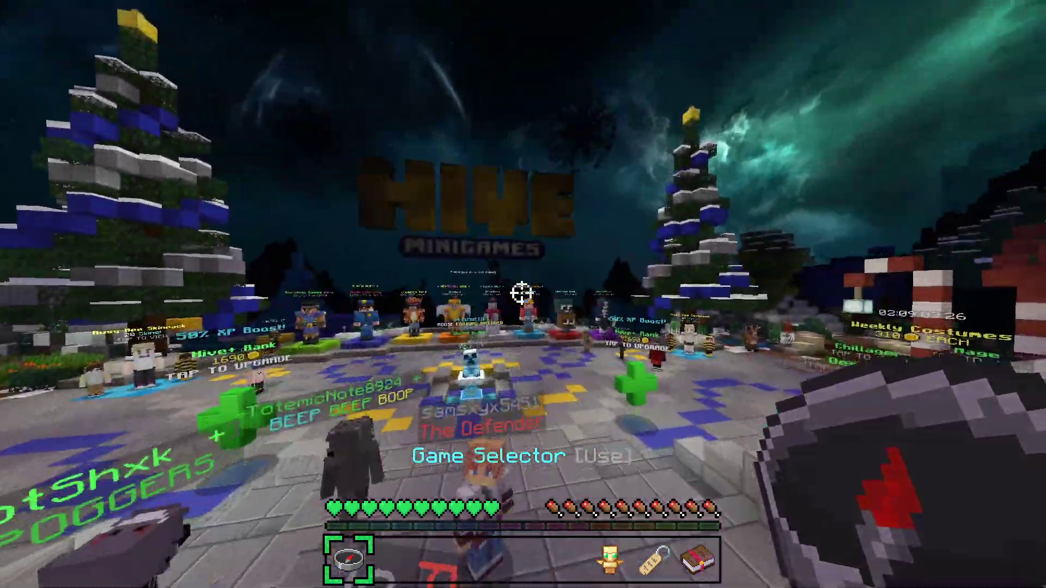
- Walk through the Hive lobby and its village streets to examine how smoothly the game runs
key("w")
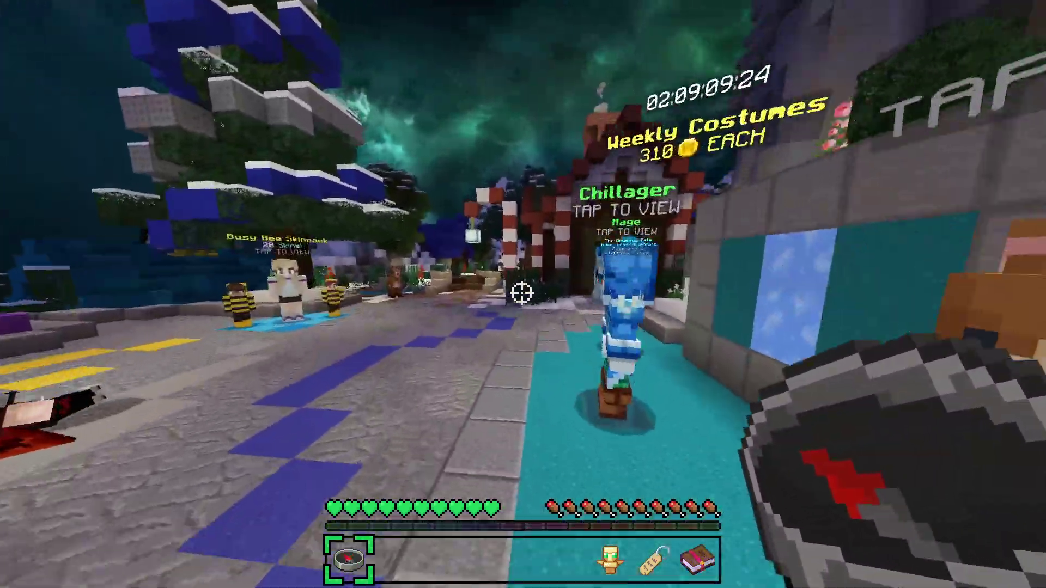
scroll(523, 294, "down", 1)
key("w")
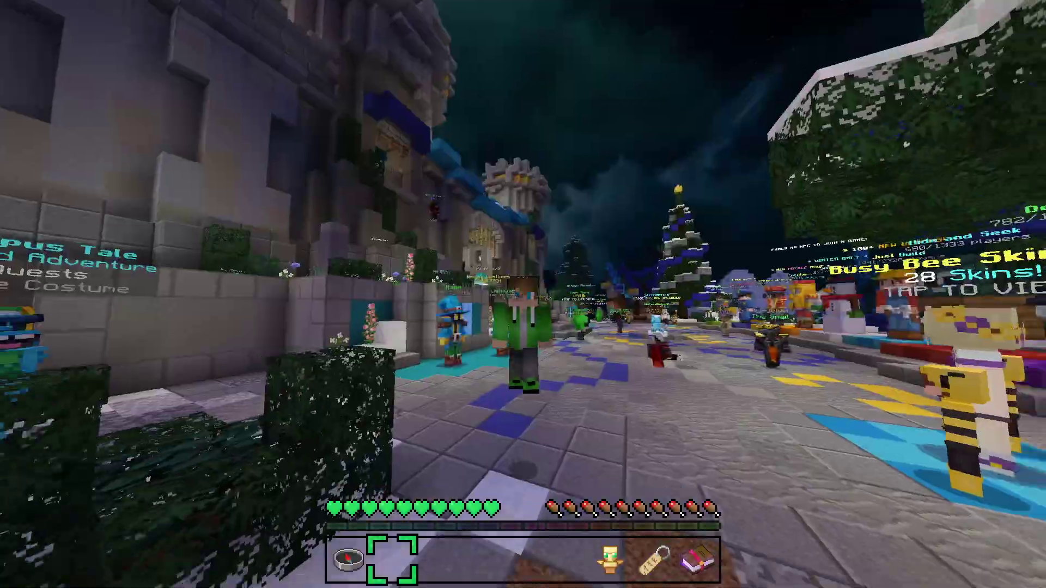
key("w")
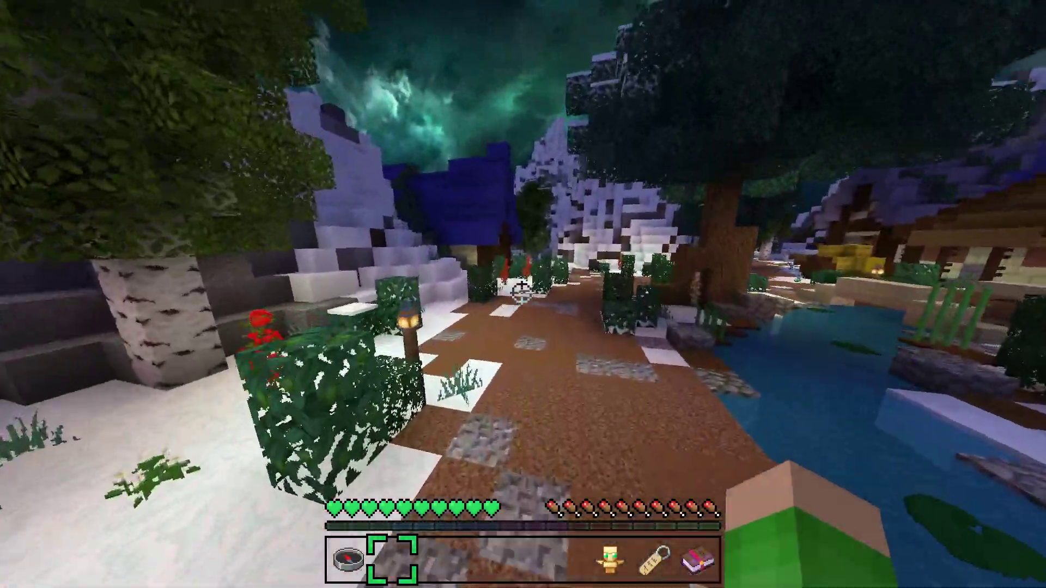
key("w")
key("w")
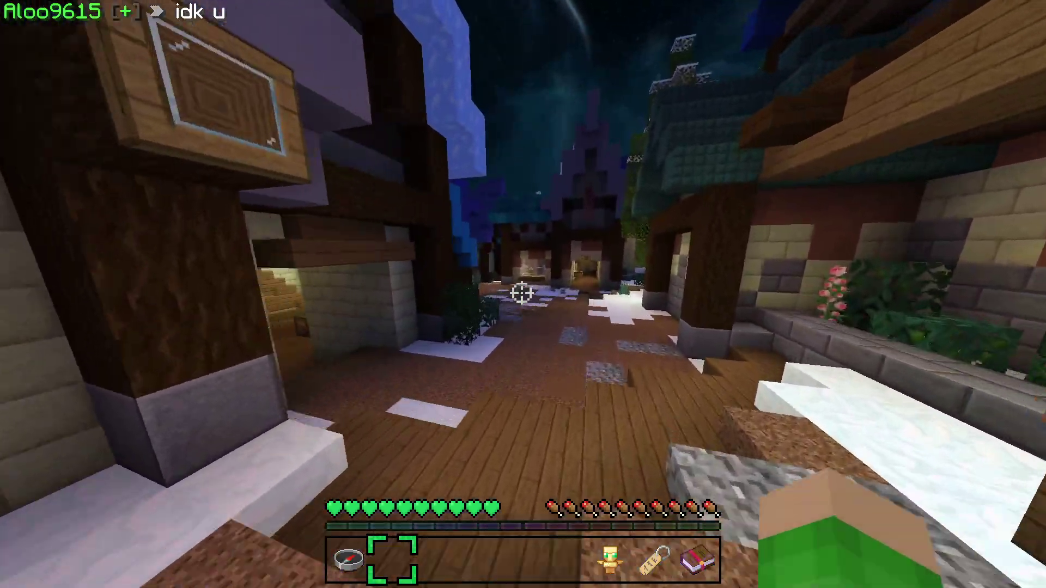
key("w")
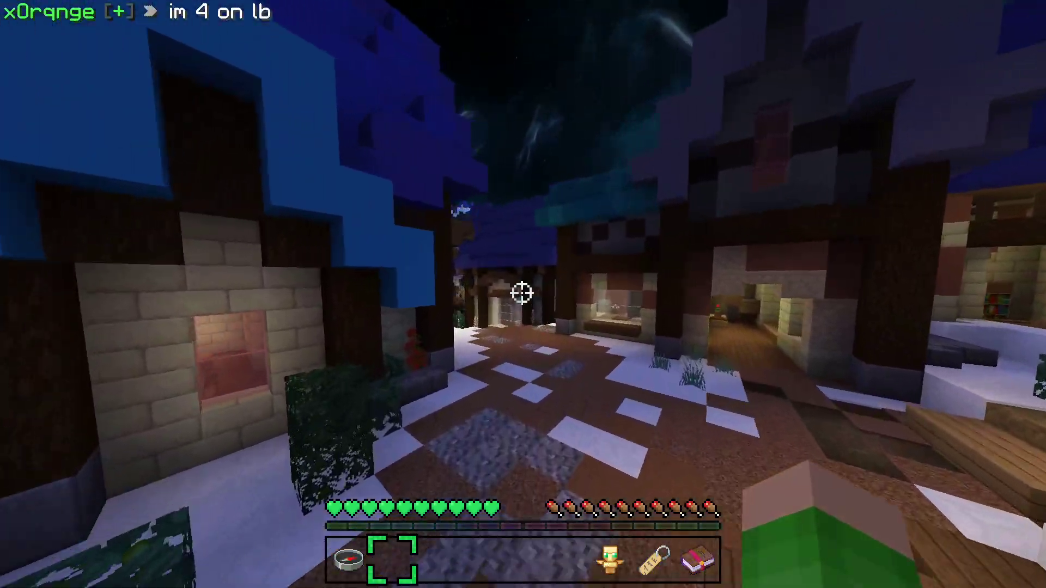
key("F5")
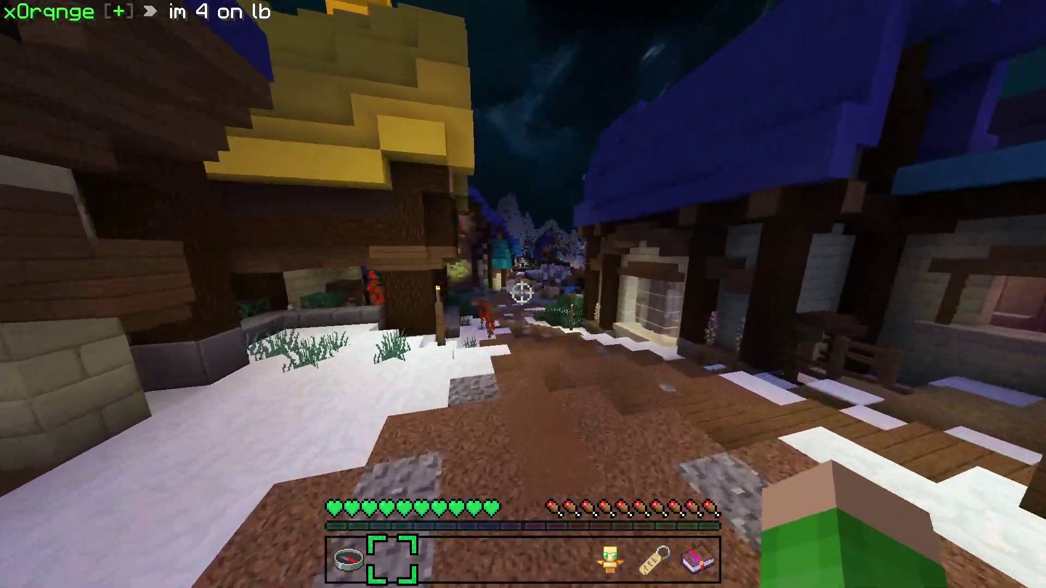
key("w")
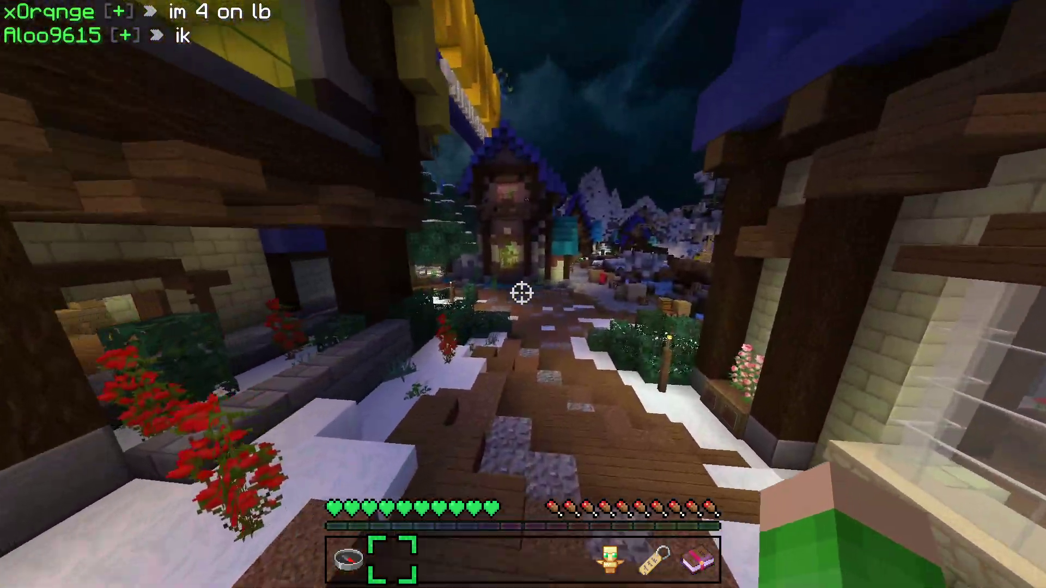
key("w")
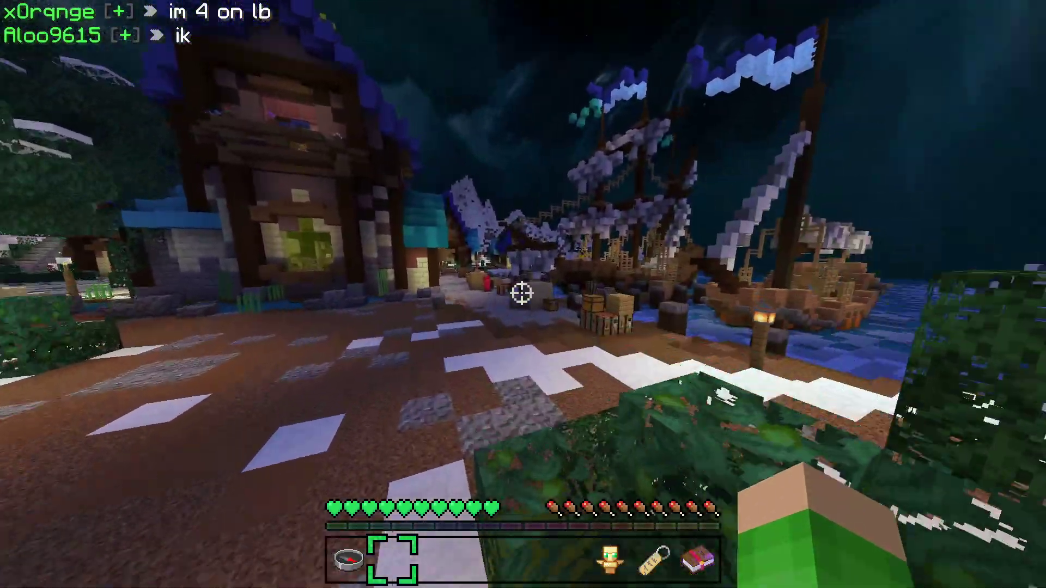
- Walk along the harbour dock past the ship and crafting tables to the red gift mailbox, checking how smoothly the game renders
key("w")
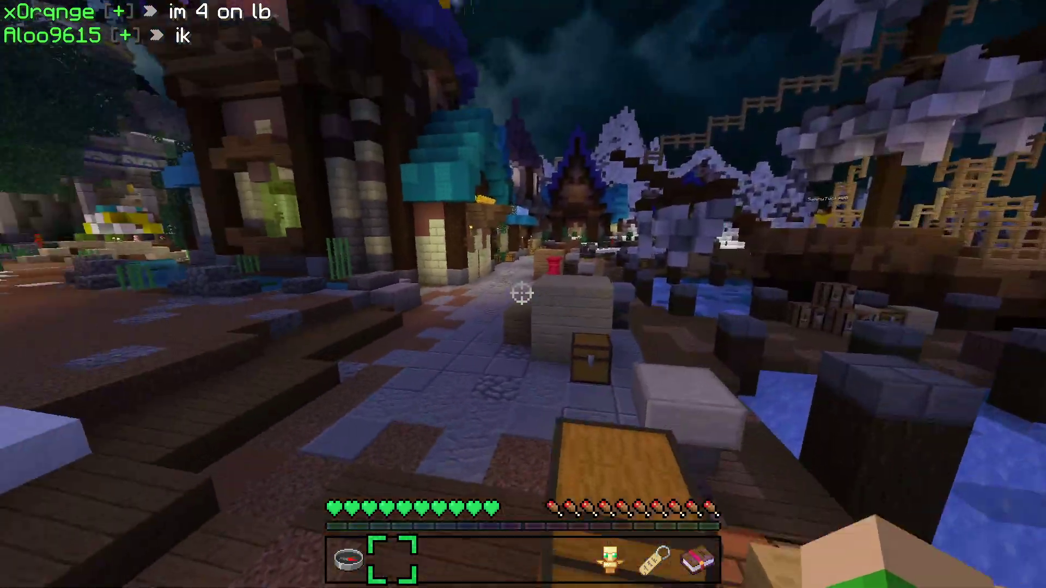
key("w")
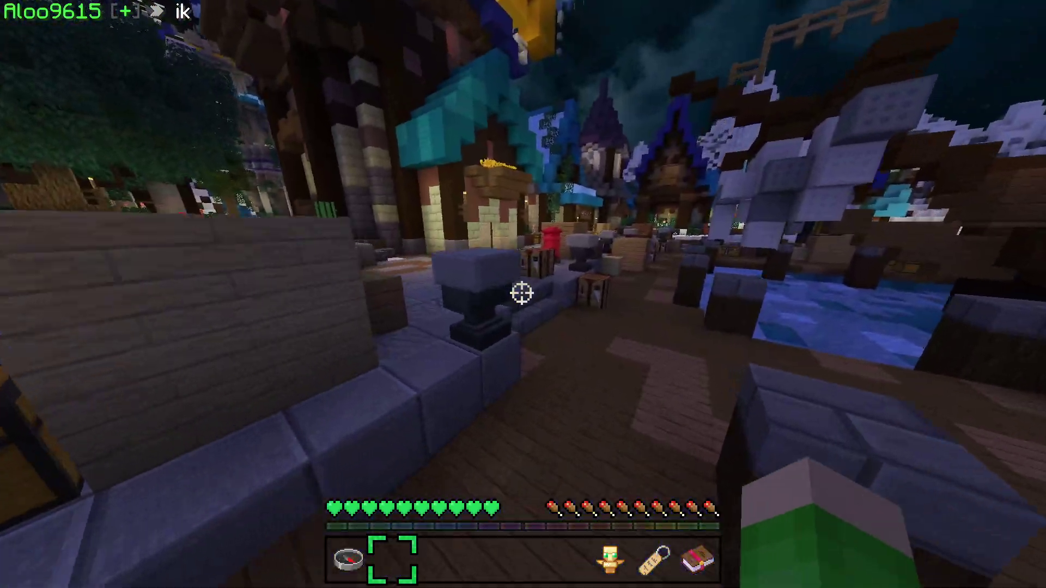
key("w")
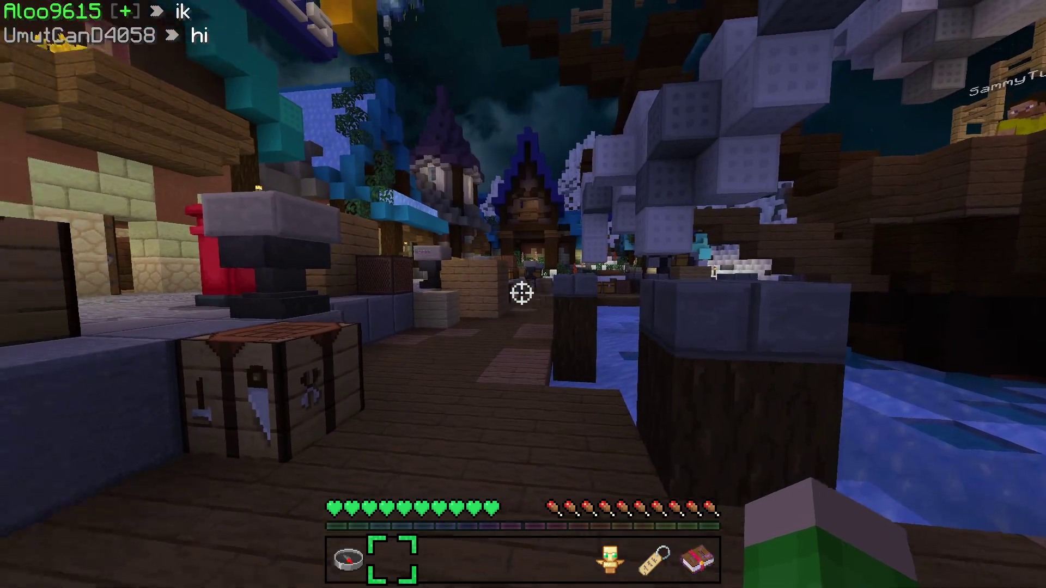
key("w")
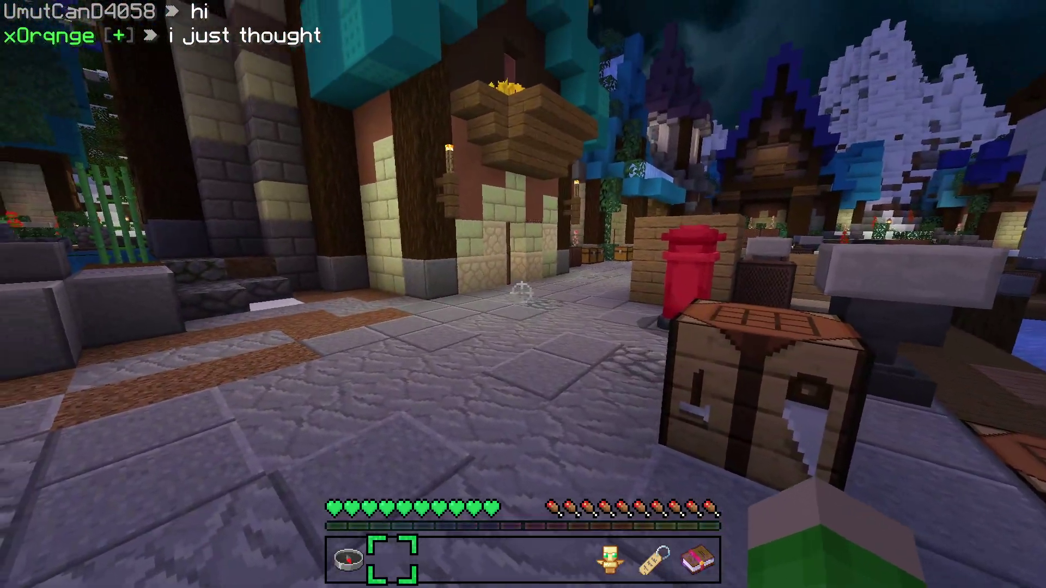
key("w")
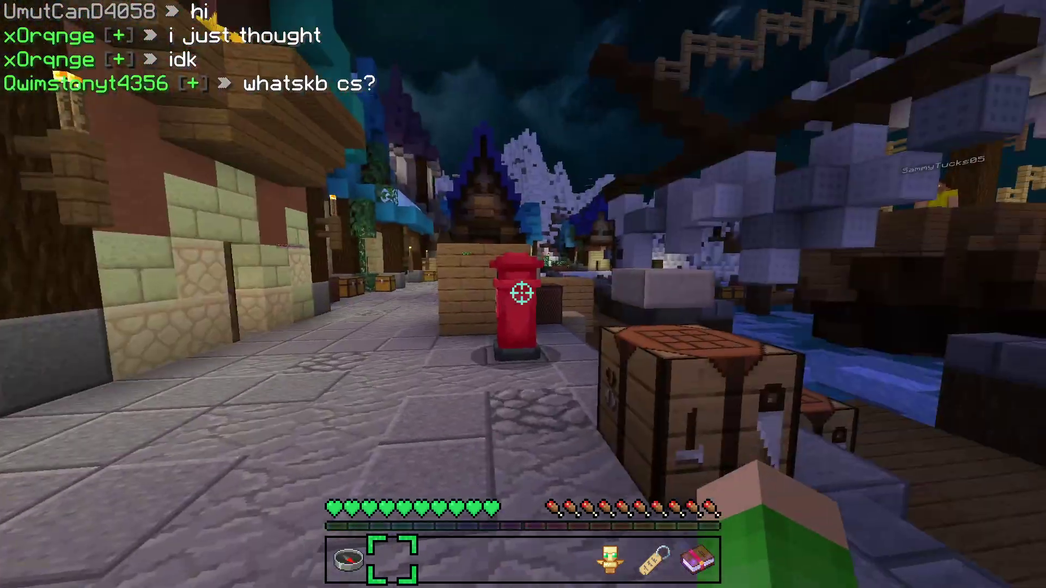
key("w")
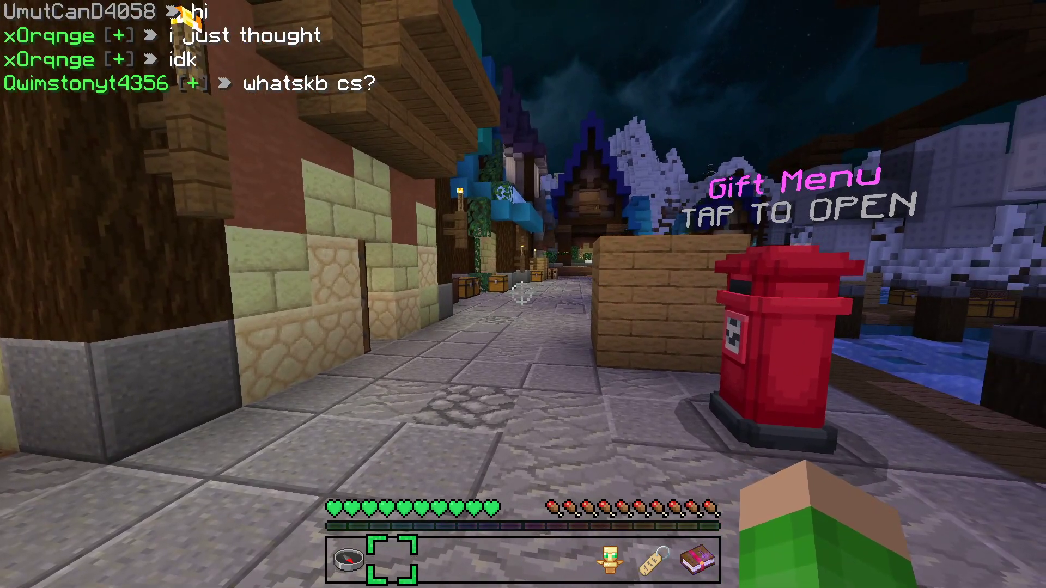